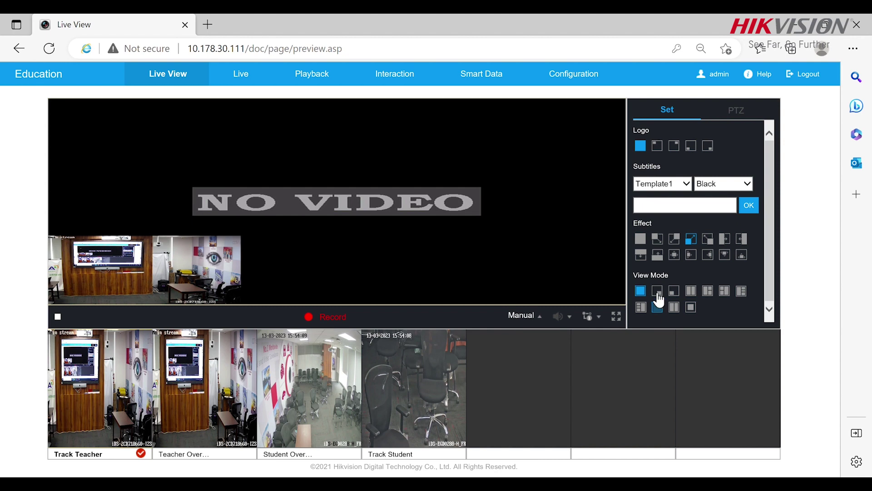
# Step: Switch the live view to the second view mode, showing the classroom feed beside a 'NO VIDEO' pane
pyautogui.click(659, 291)
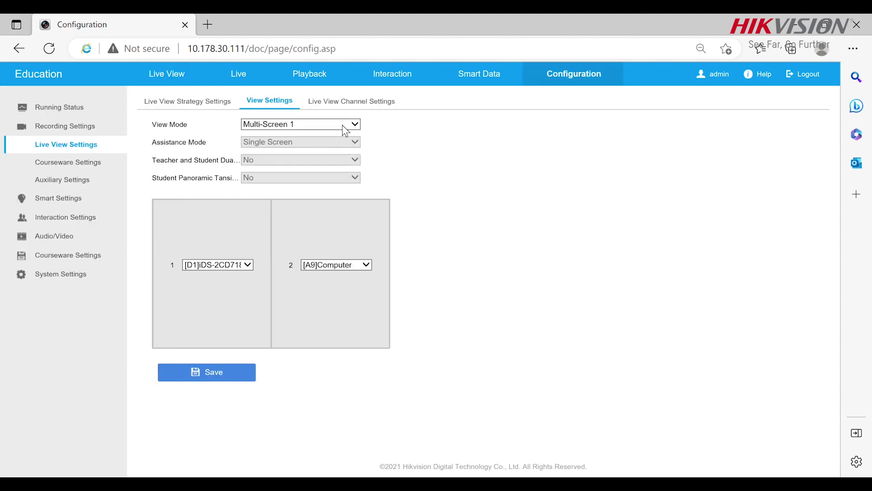
# Step: Set the live view mode to Movie with the [D2] camera in pane 1 and save
pyautogui.click(345, 130)
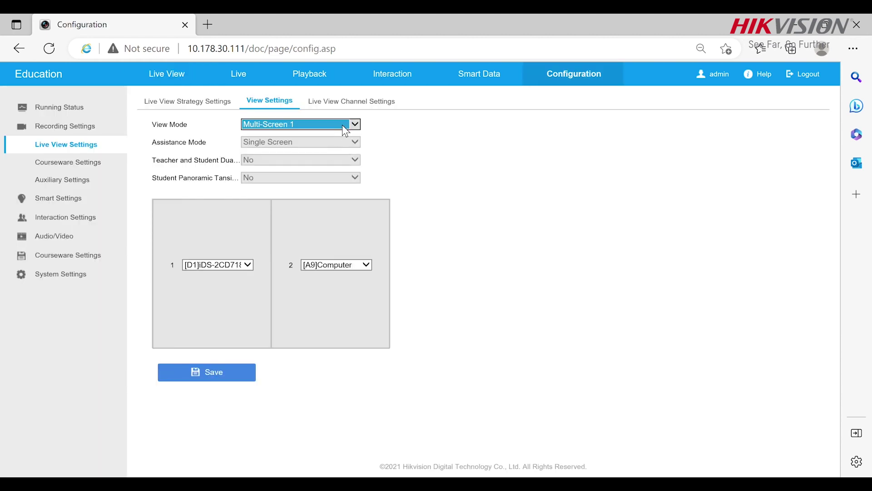
pyautogui.press('Up')
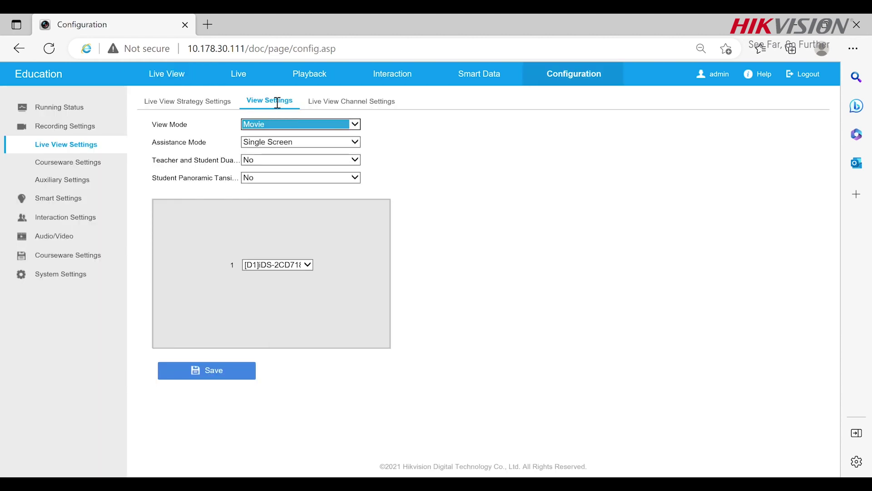
pyautogui.click(266, 268)
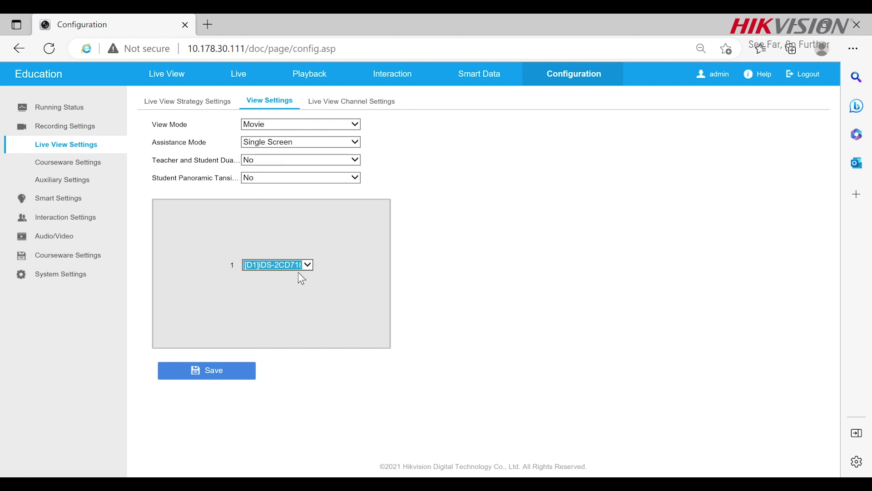
pyautogui.press('Down')
pyautogui.click(235, 377)
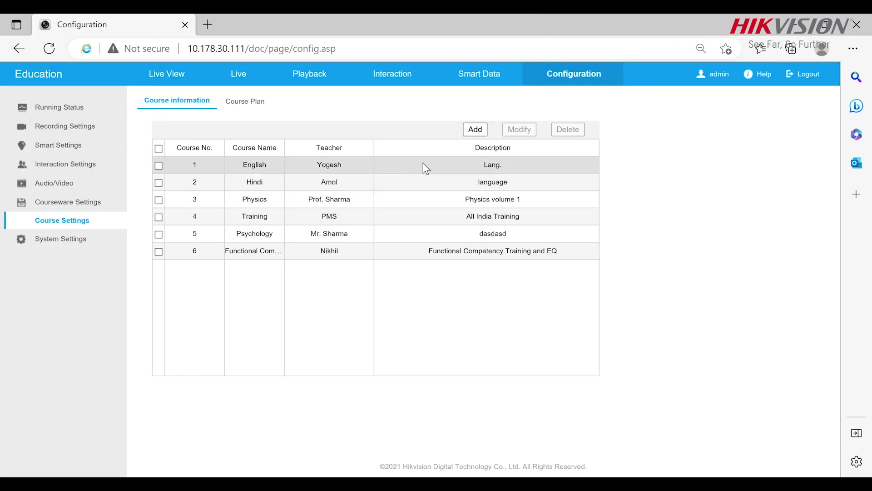
# Step: Add a course named 'English' with its teacher's name and a short description
pyautogui.click(475, 130)
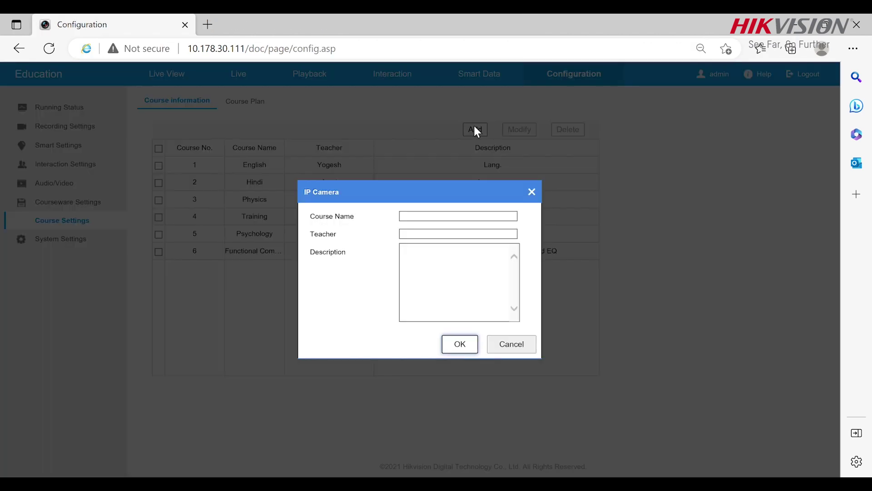
pyautogui.click(432, 217)
pyautogui.write('English')
pyautogui.press('Tab')
pyautogui.write('Mr. Verma')
pyautogui.click(440, 266)
pyautogui.write('For students')
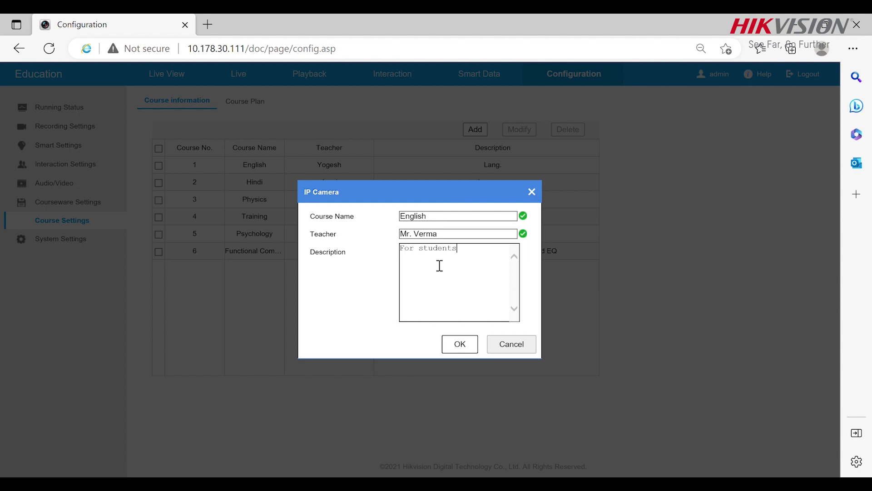
pyautogui.click(477, 347)
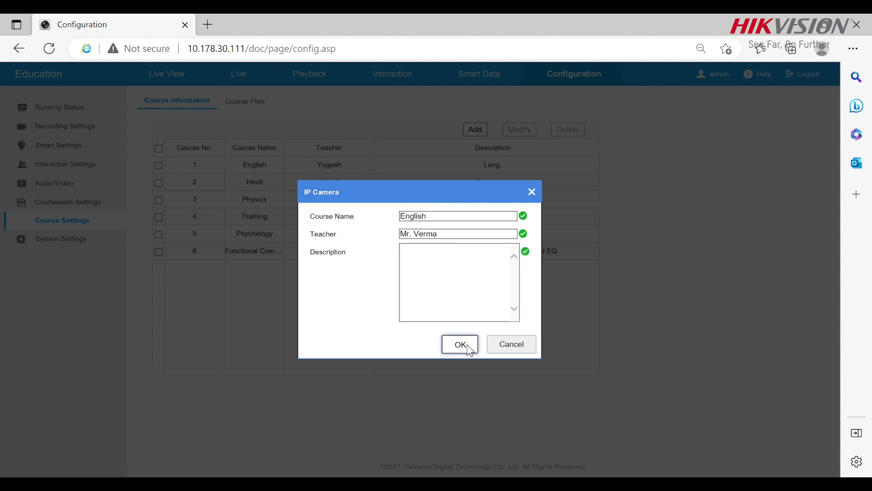
# Step: Schedule English in the weekly course plan for a short Monday slot around 08:09–08:42
pyautogui.click(245, 101)
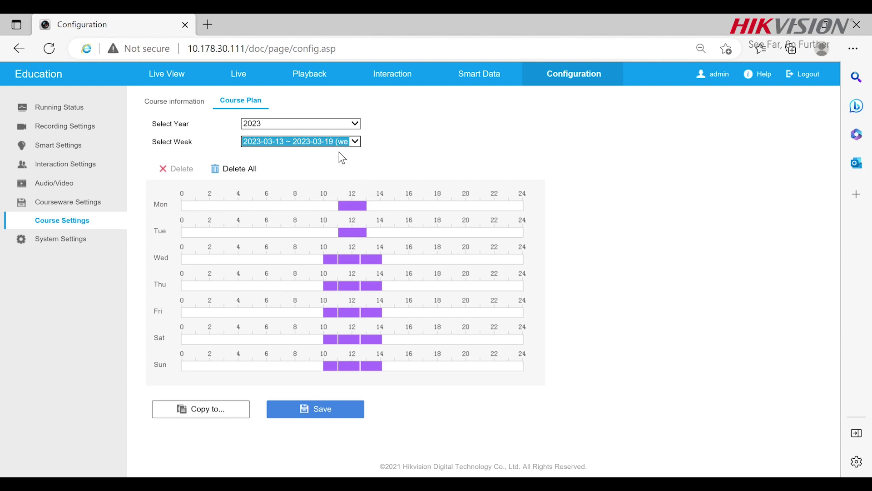
pyautogui.moveTo(298, 205); pyautogui.dragTo(304, 206)
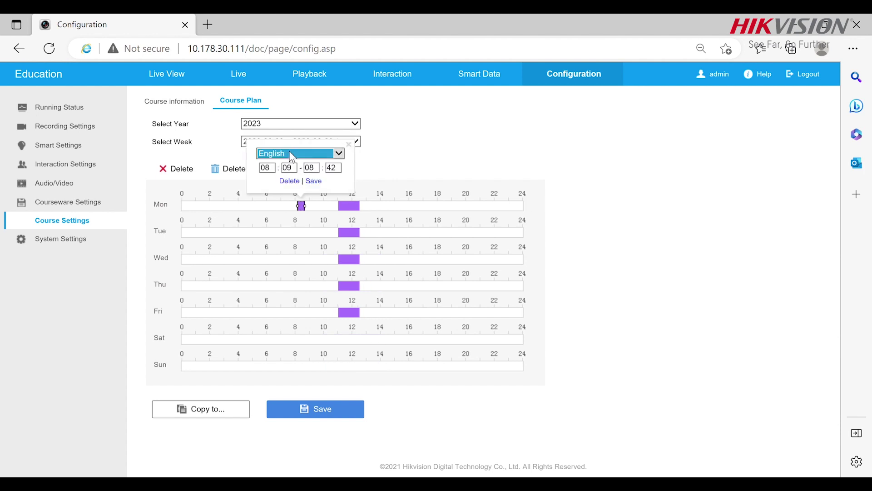
pyautogui.press('Tab')
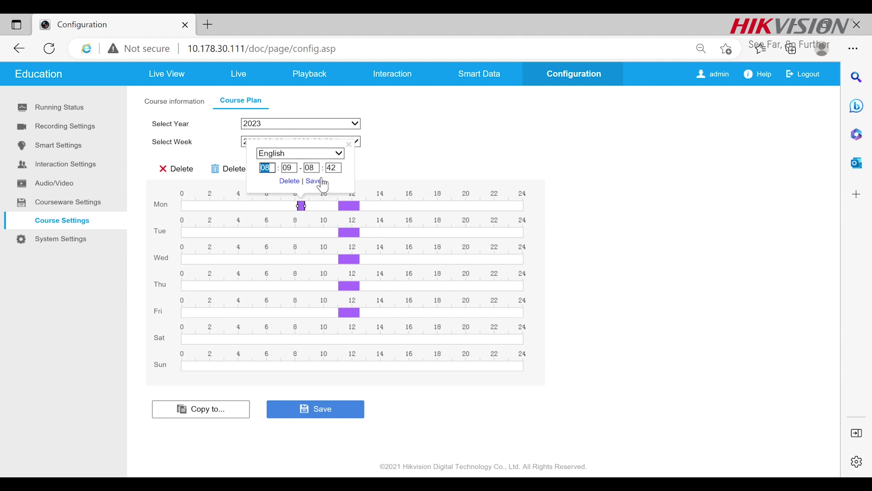
pyautogui.click(318, 181)
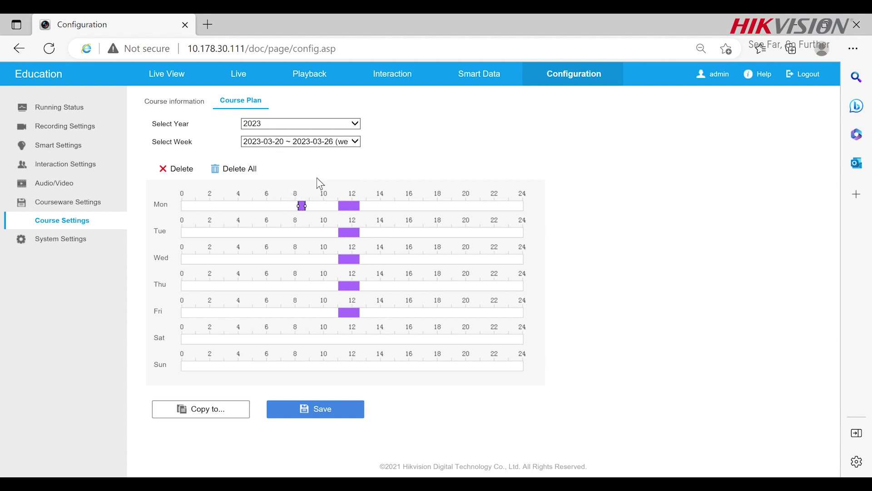
pyautogui.click(307, 85)
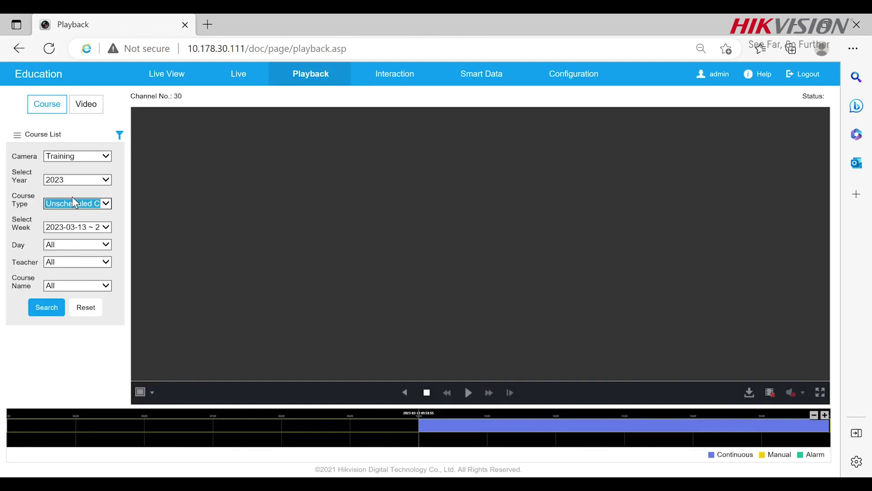
# Step: Search playback for Scheduled Course recordings and browse the English and Hindi results
pyautogui.scroll(1, 72, 195)
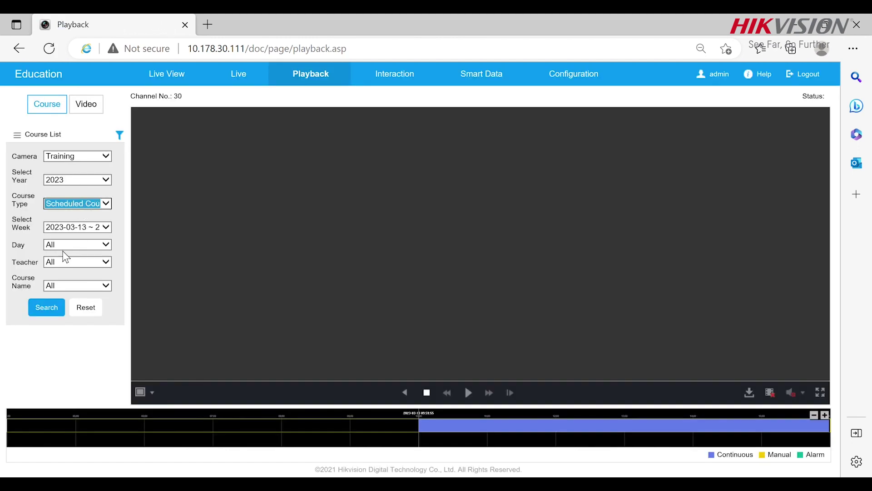
pyautogui.click(47, 307)
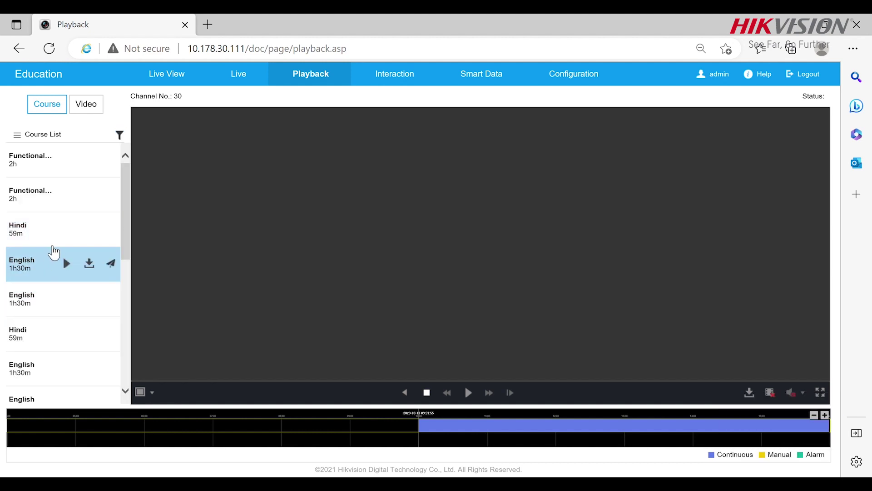
pyautogui.scroll(-5, 62, 273)
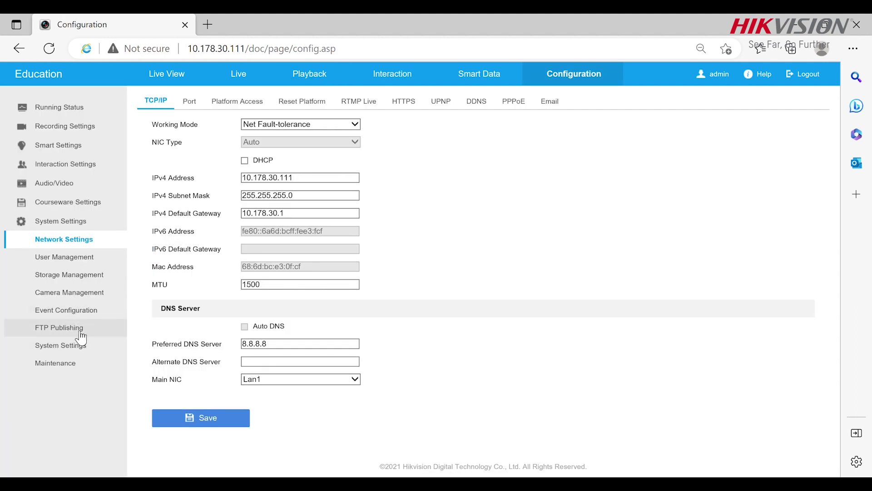
# Step: Set the FTP publishing path to Directory Structure in the root directory and save
pyautogui.click(68, 333)
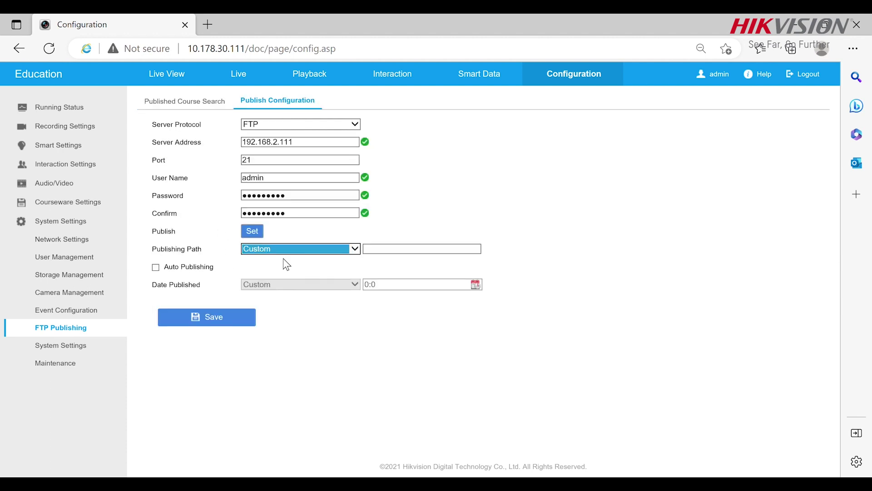
pyautogui.click(282, 258)
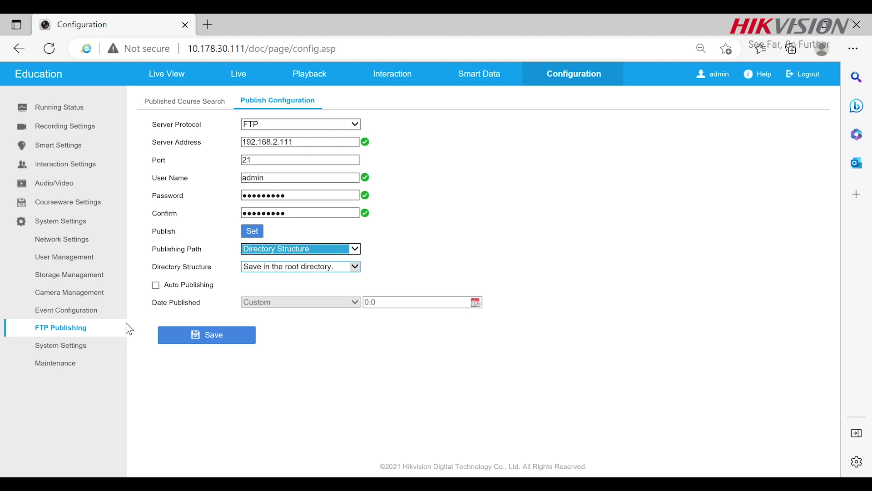
pyautogui.click(210, 344)
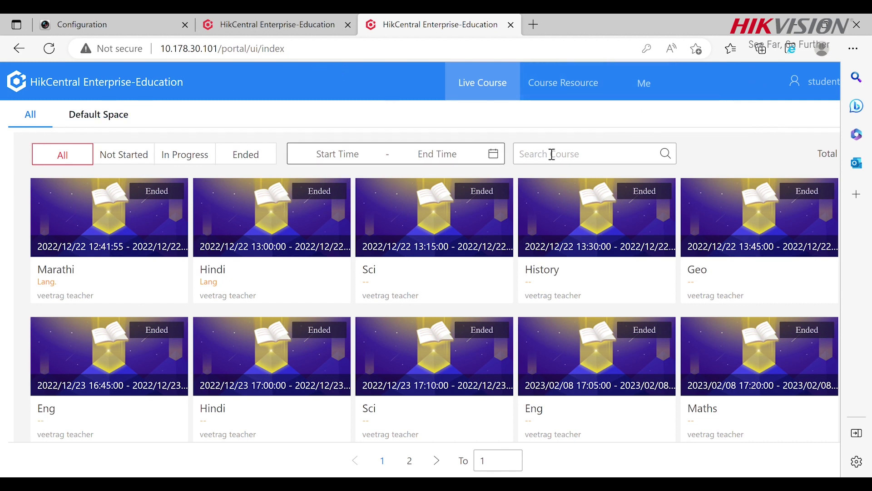
# Step: Add a Physics course with a teacher and MBBS Class in the Tuesday Section 1 slot
pyautogui.hotkey('ctrl', 'w')
pyautogui.moveTo(666, 90)
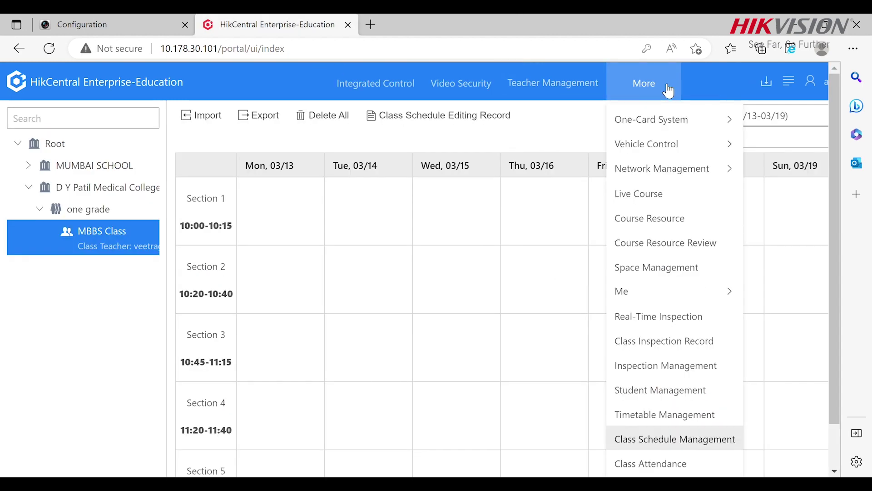
pyautogui.click(662, 447)
pyautogui.click(368, 210)
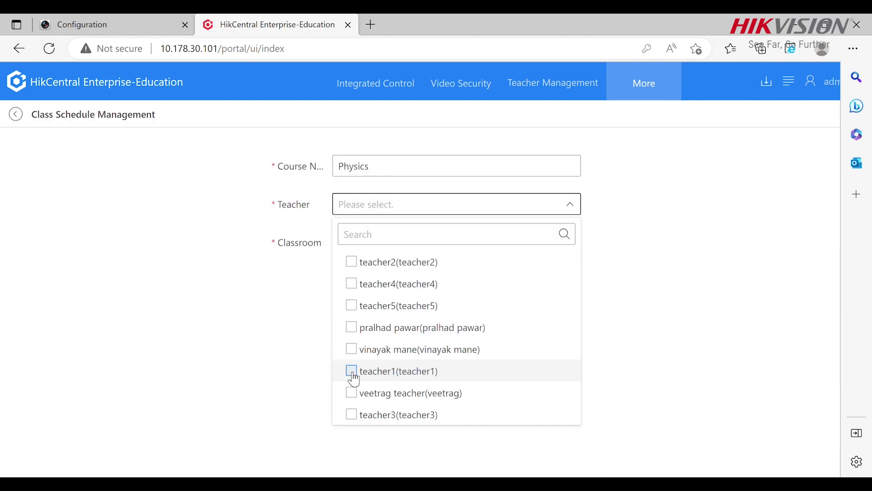
pyautogui.click(352, 370)
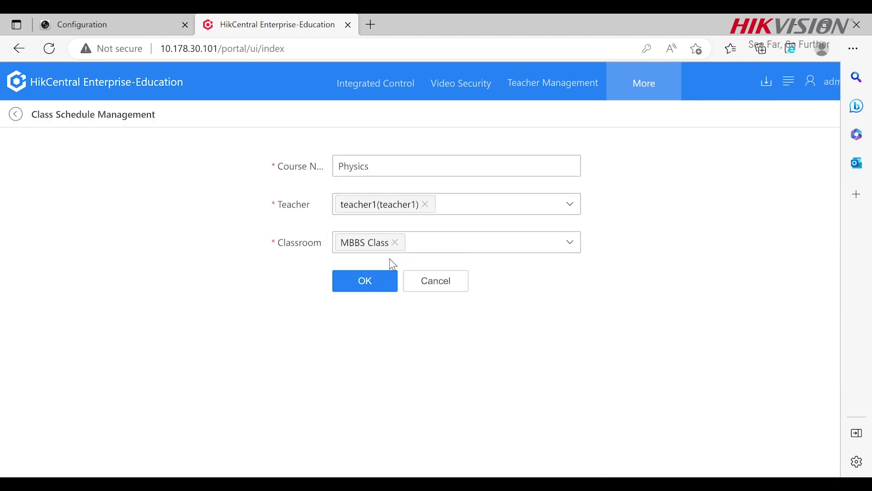
pyautogui.click(363, 284)
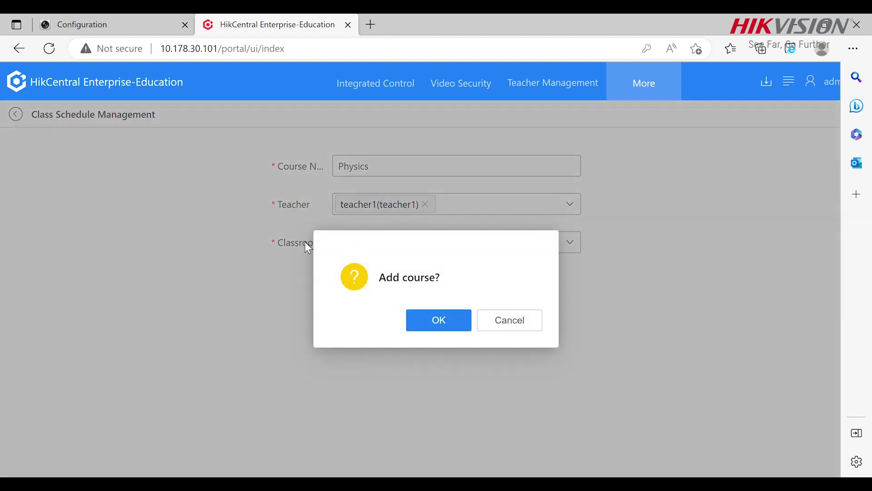
pyautogui.click(428, 323)
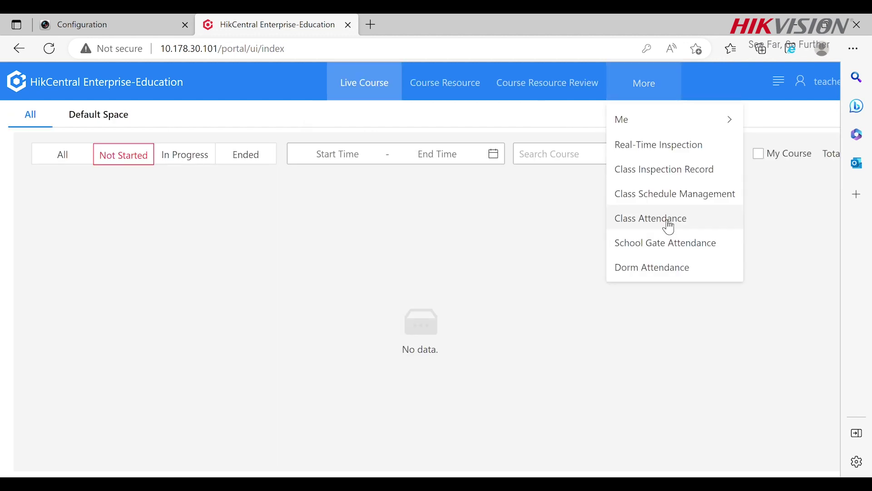
pyautogui.click(669, 223)
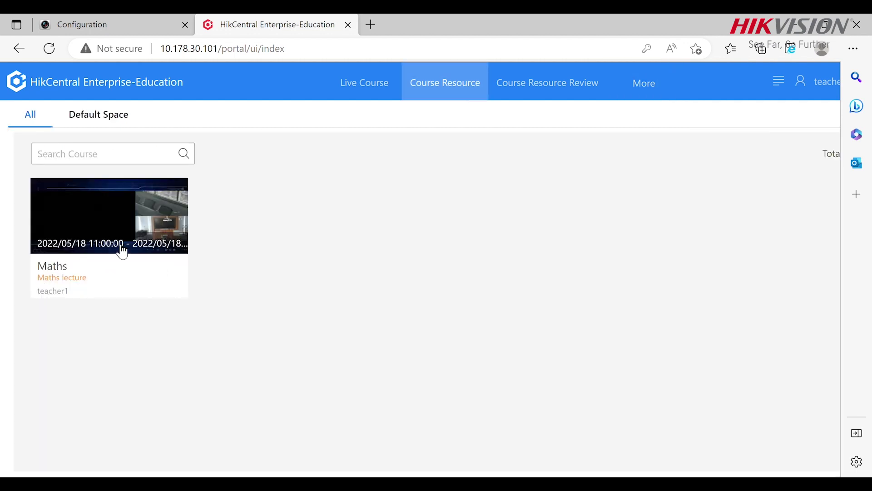
# Step: Open the 2022/05/18 Maths recording from Course Resource and review its course information
pyautogui.click(149, 222)
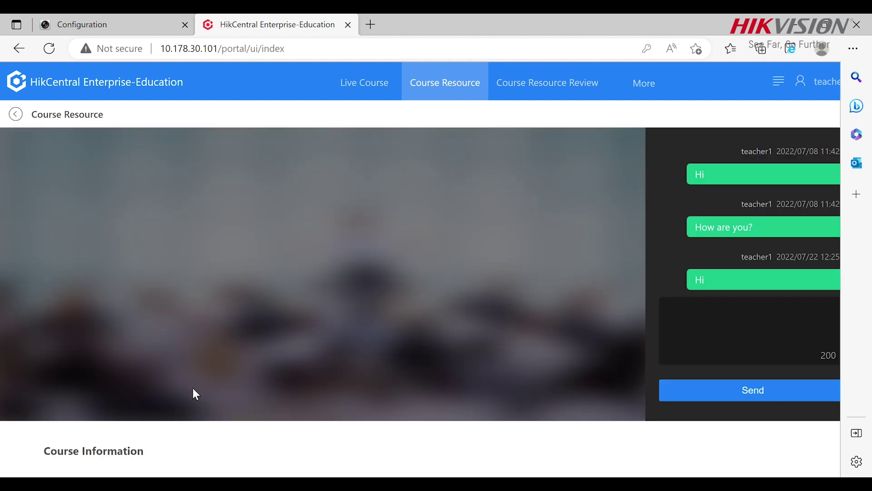
pyautogui.scroll(-5, 192, 393)
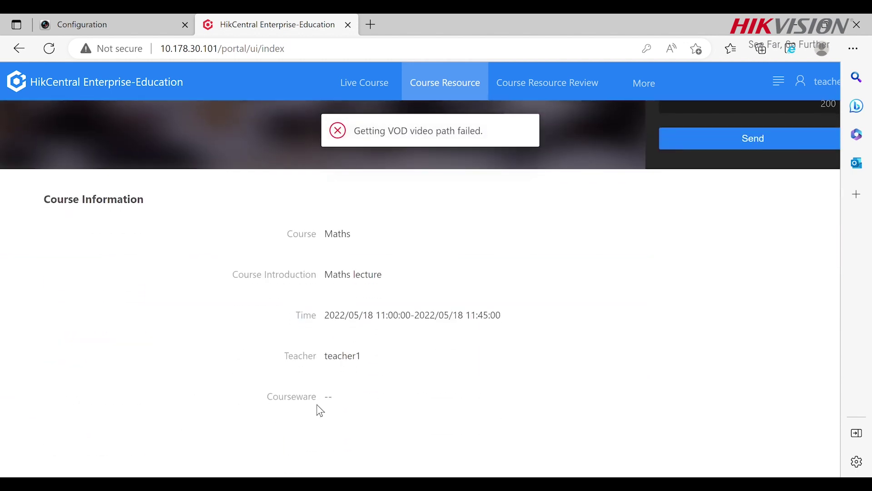
pyautogui.scroll(5, 363, 399)
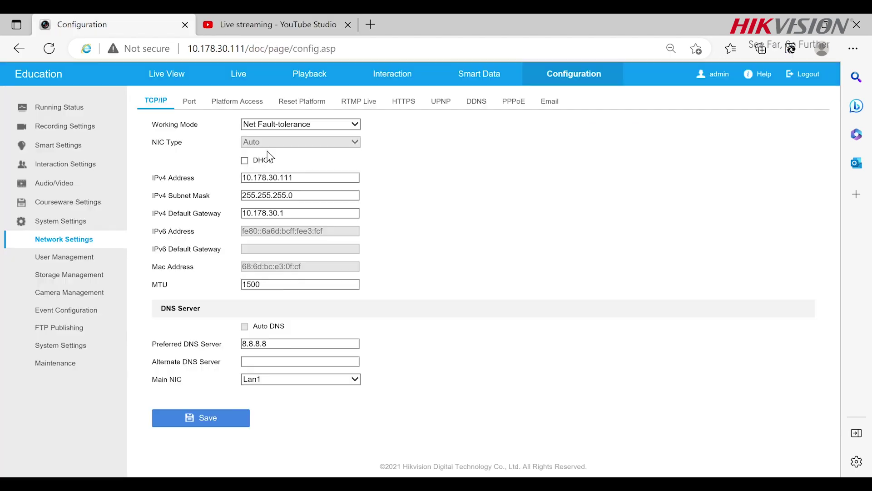
# Step: Enable RTMP Live streaming for the [M1]Training channel
pyautogui.click(373, 104)
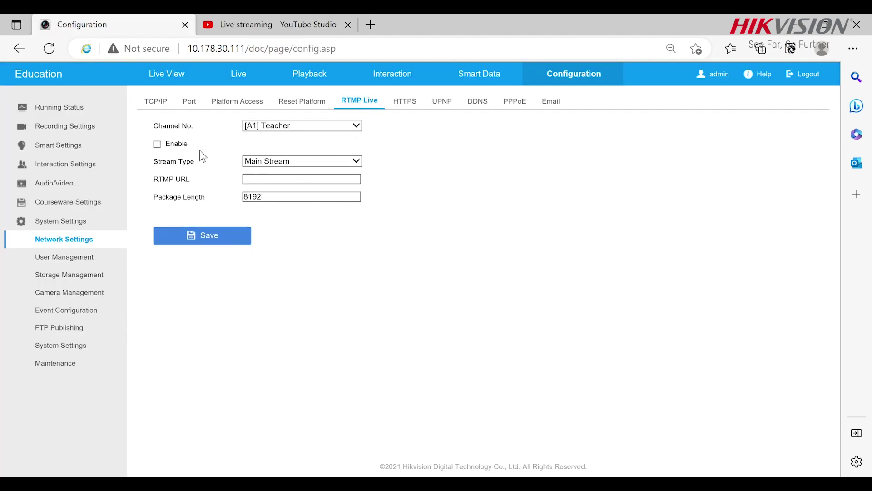
pyautogui.click(324, 126)
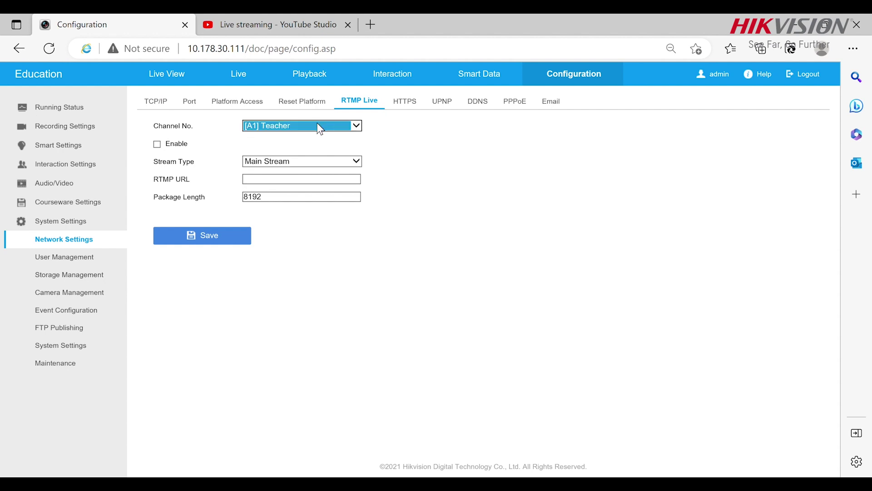
pyautogui.click(158, 145)
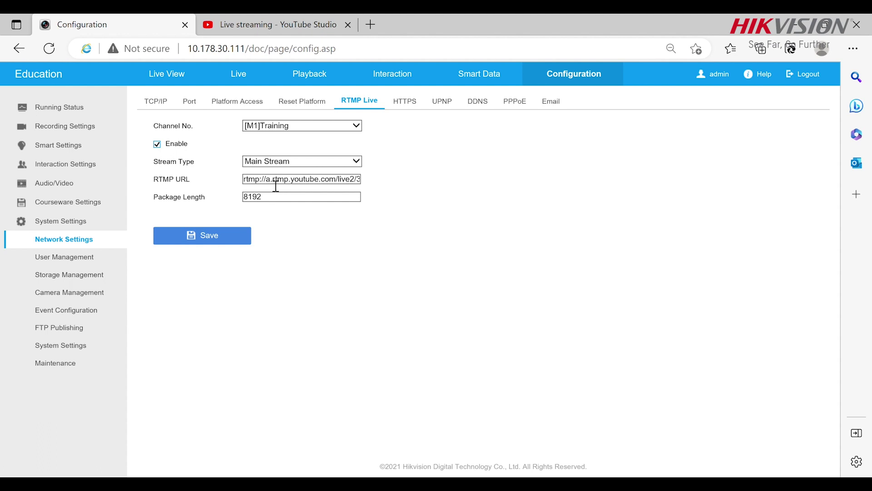
pyautogui.click(269, 27)
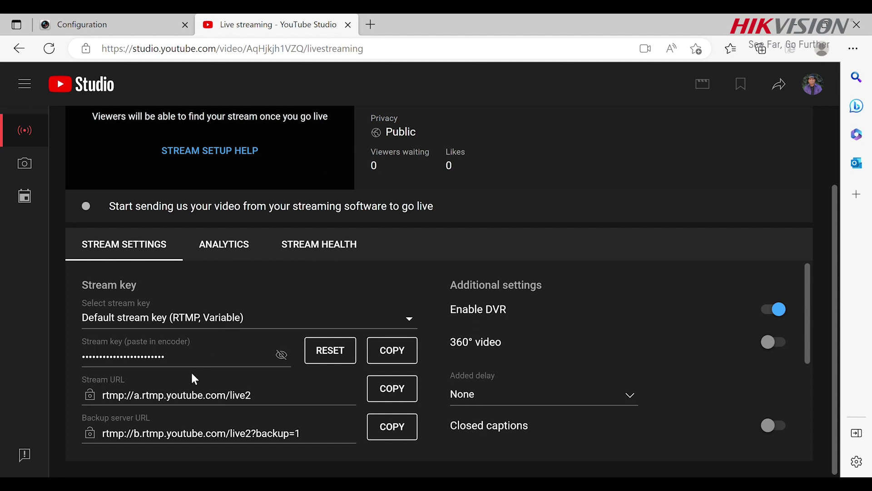
# Step: Copy the stream URL, then reveal, select and copy the stream key
pyautogui.click(392, 388)
pyautogui.click(286, 354)
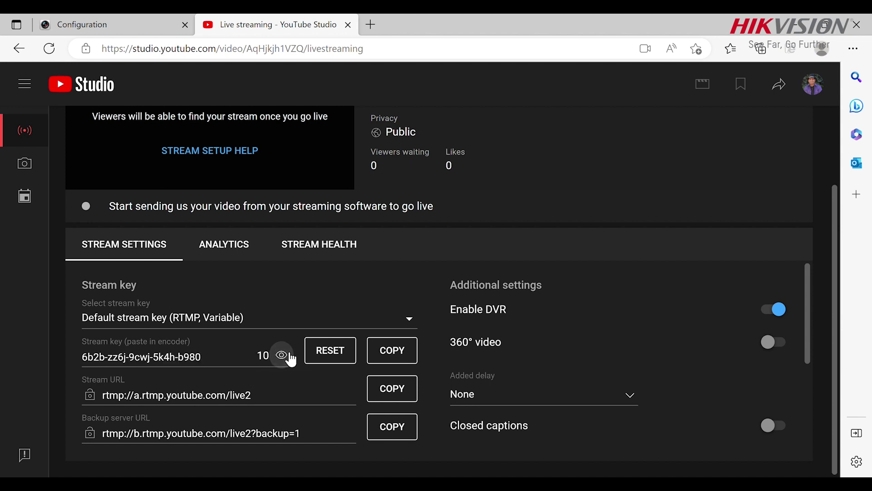
pyautogui.doubleClick(214, 354)
pyautogui.moveTo(160, 358); pyautogui.dragTo(108, 355)
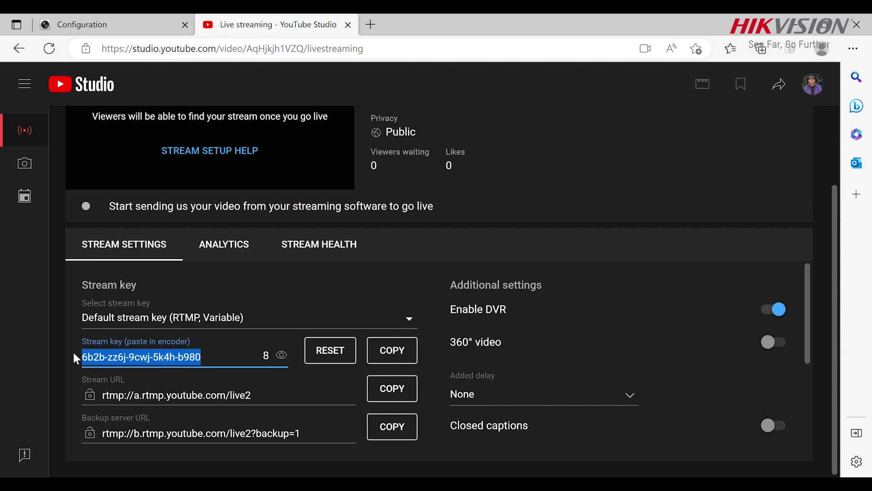
pyautogui.click(393, 354)
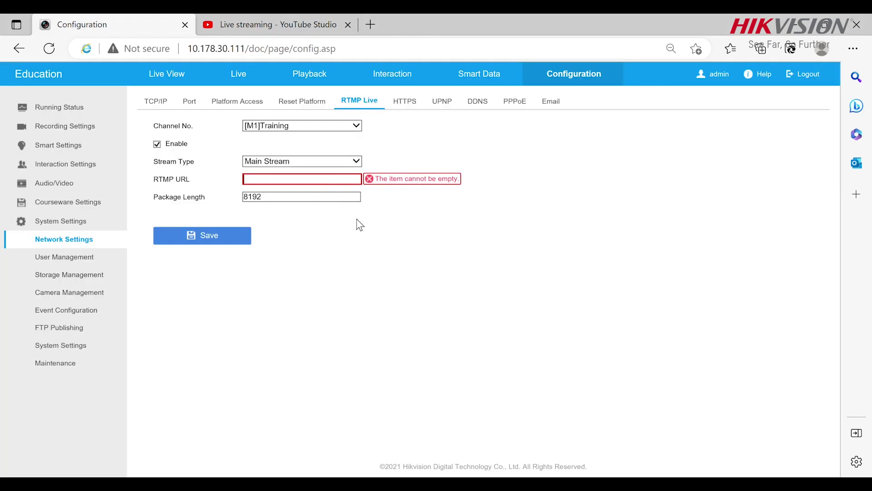
# Step: Paste the YouTube RTMP URL with stream key into the RTMP URL field and save
pyautogui.hotkey('ctrl', 'v')
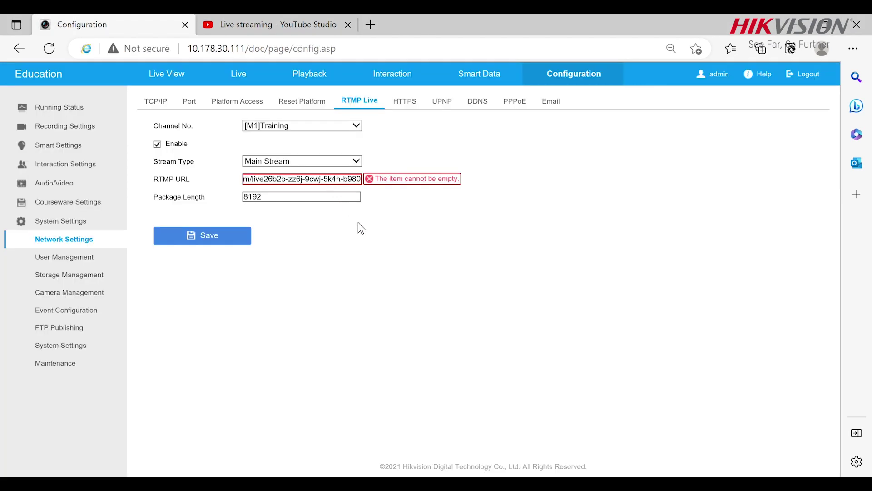
pyautogui.click(235, 236)
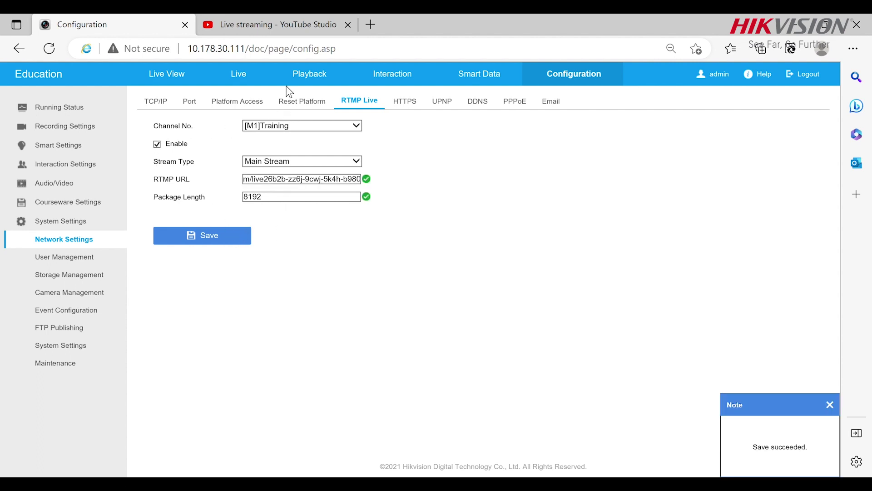
pyautogui.click(284, 25)
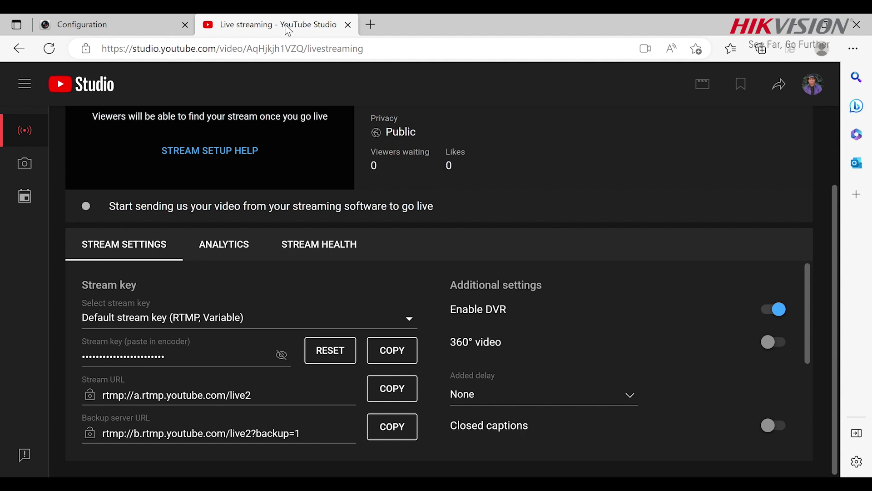
pyautogui.scroll(1, 292, 194)
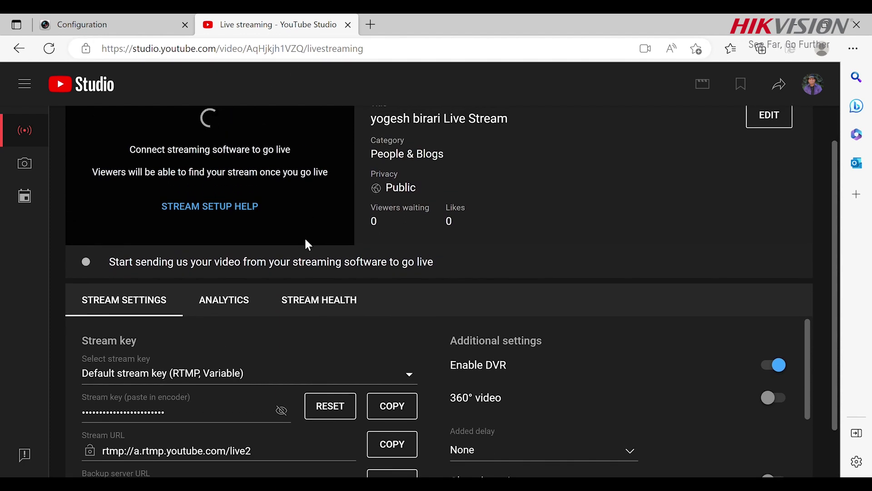
pyautogui.scroll(1, 293, 233)
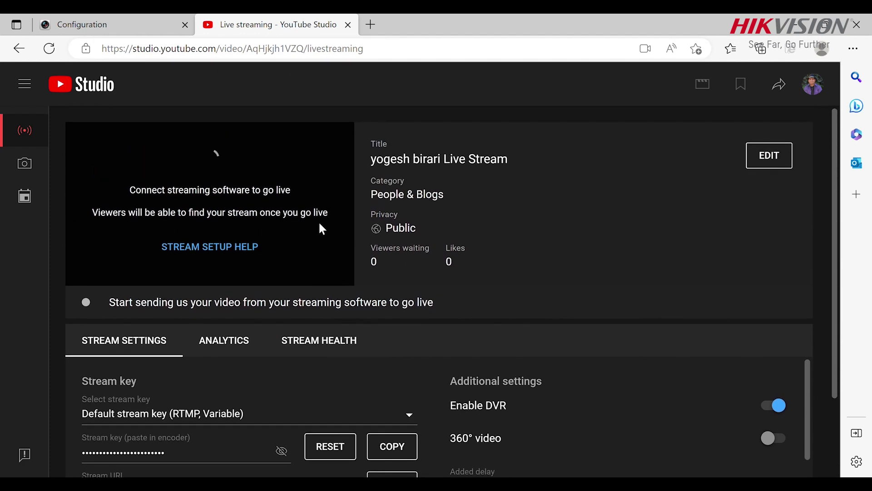